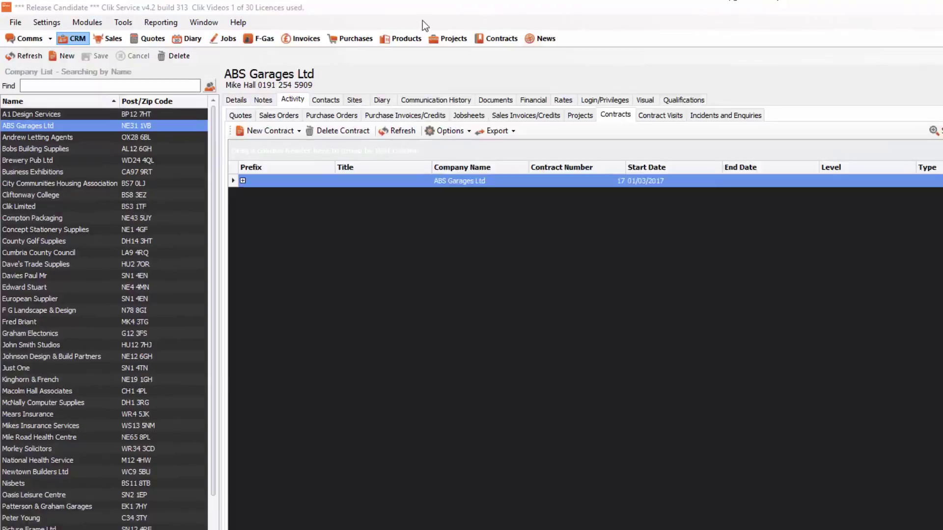
Step: Preview the pre-configured customer sales report as a pie chart, then close it
{"action": "left_click", "coordinate": [125, 20]}
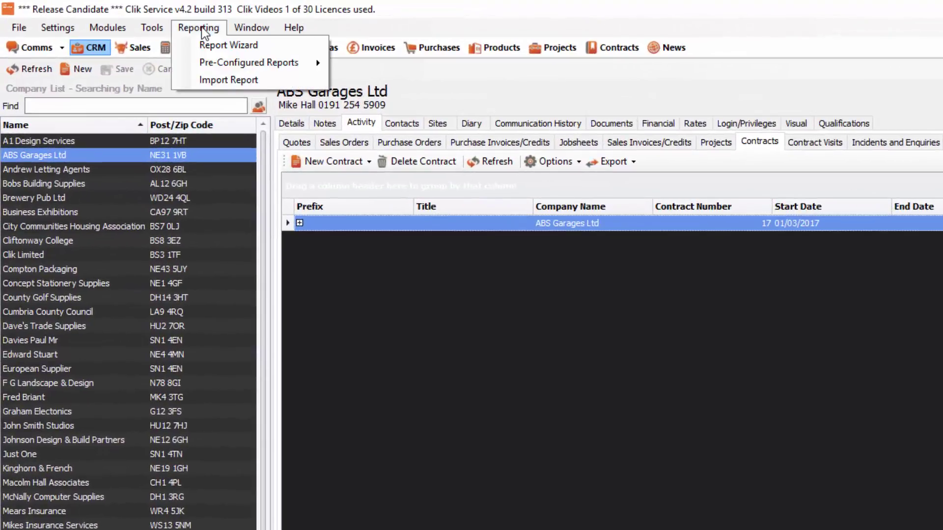
{"action": "mouse_move", "coordinate": [216, 68]}
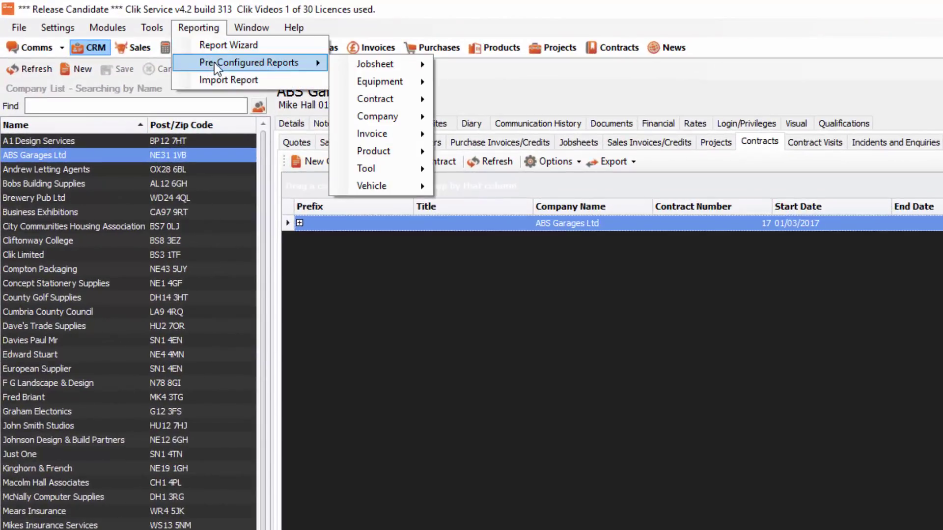
{"action": "mouse_move", "coordinate": [393, 139]}
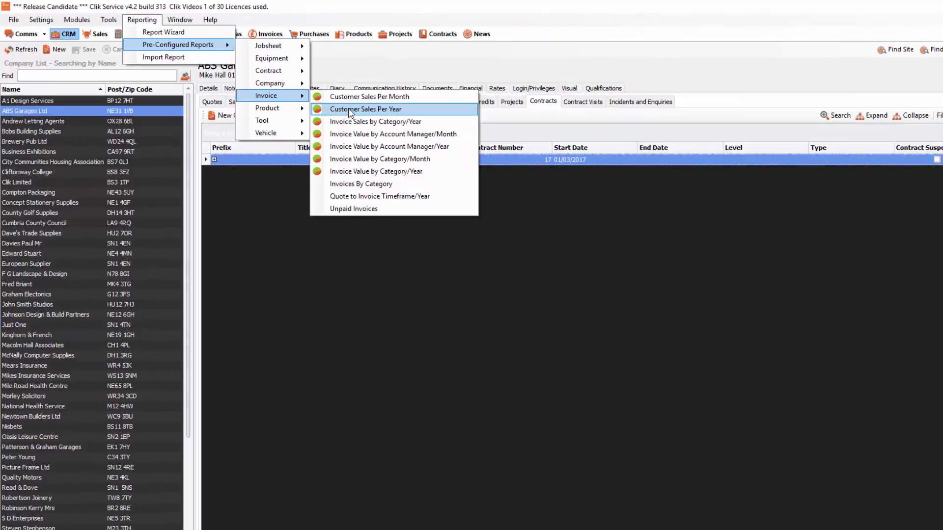
{"action": "left_click", "coordinate": [370, 98]}
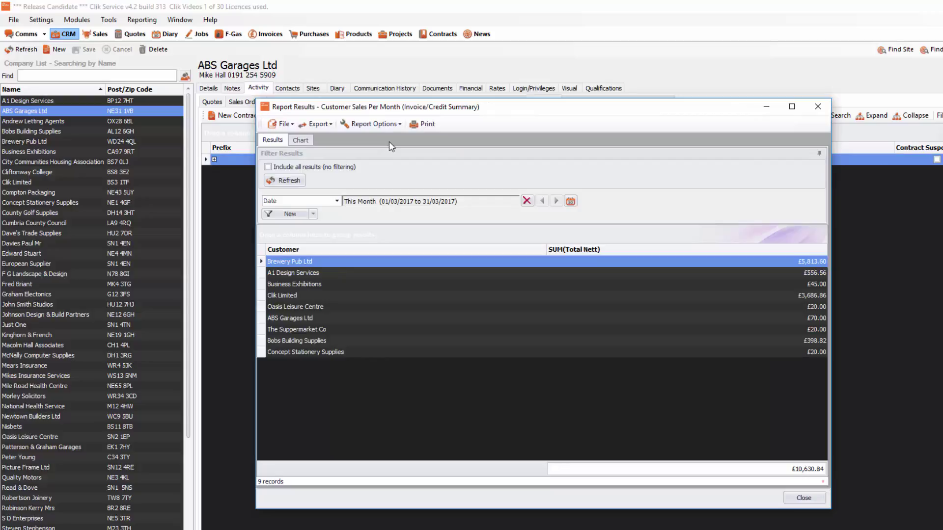
{"action": "left_click", "coordinate": [300, 140]}
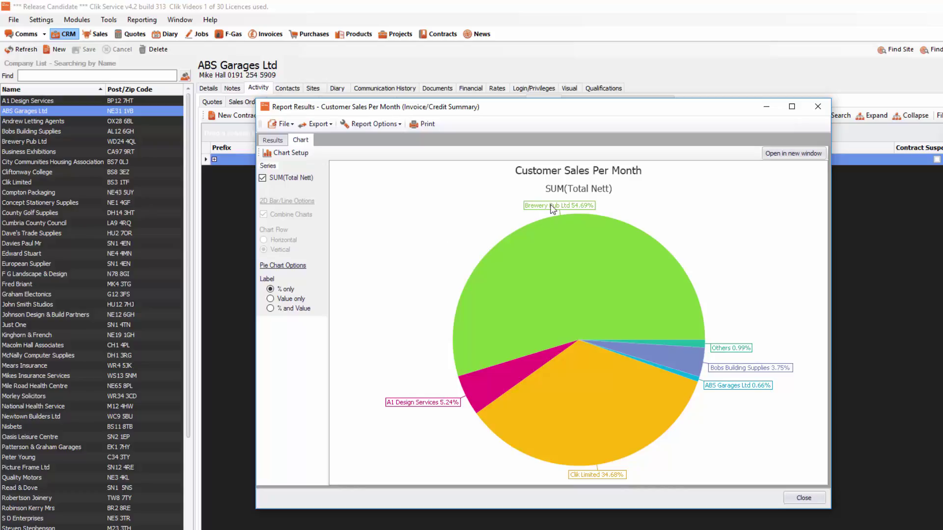
{"action": "left_click", "coordinate": [813, 501]}
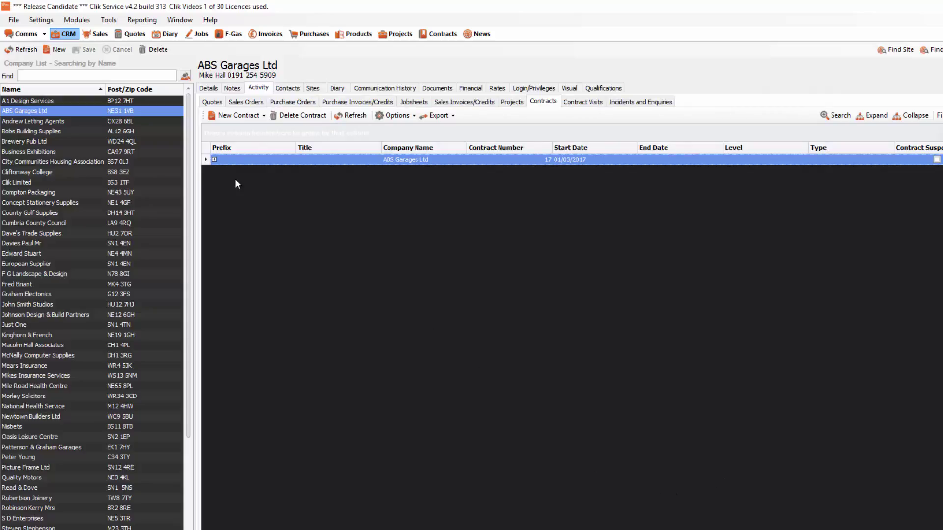
Step: In the Report Wizard, pick Invoice Summary under Sales Invoices/Credits and continue to its filters
{"action": "left_click", "coordinate": [142, 20]}
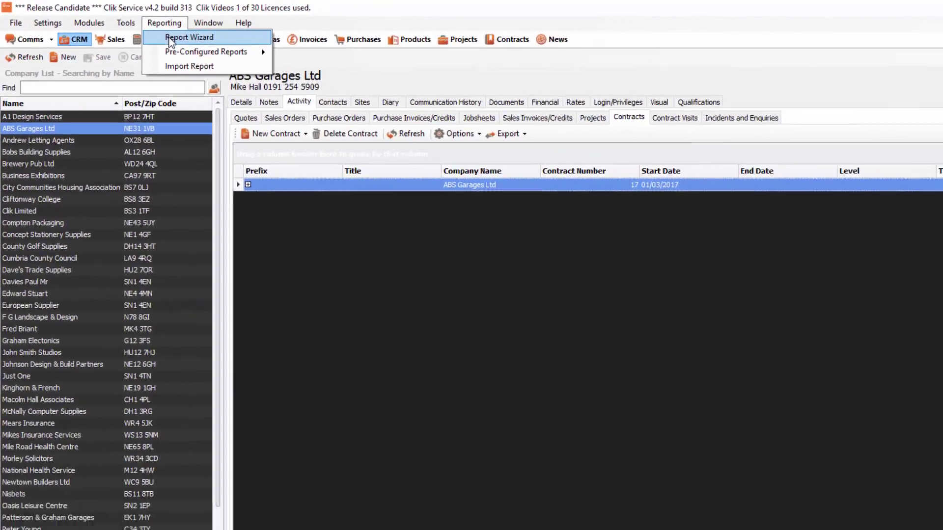
{"action": "left_click", "coordinate": [224, 52]}
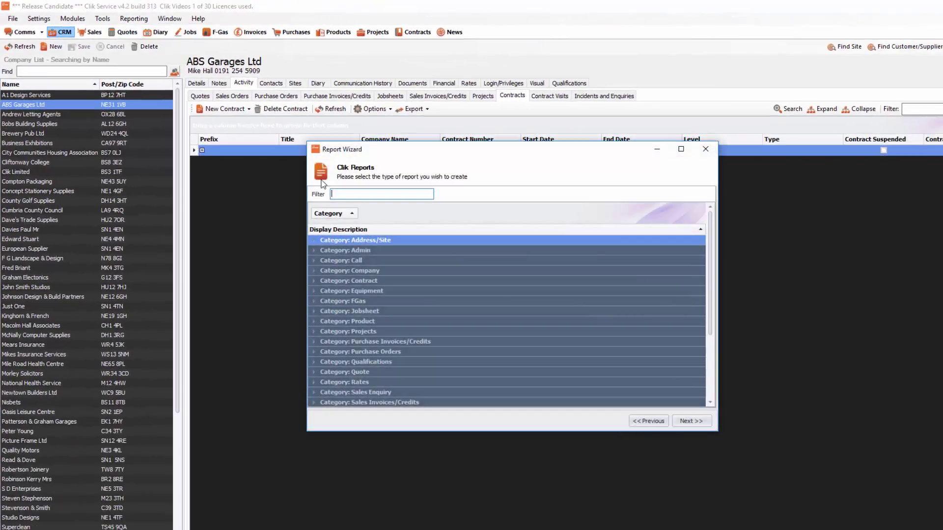
{"action": "scroll", "coordinate": [344, 320], "scroll_direction": "down", "scroll_amount": 3}
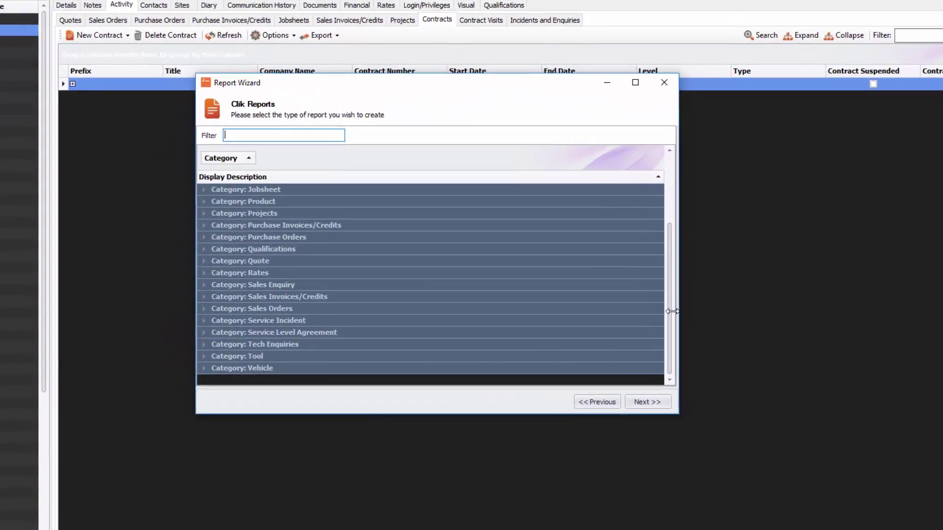
{"action": "left_click", "coordinate": [203, 297]}
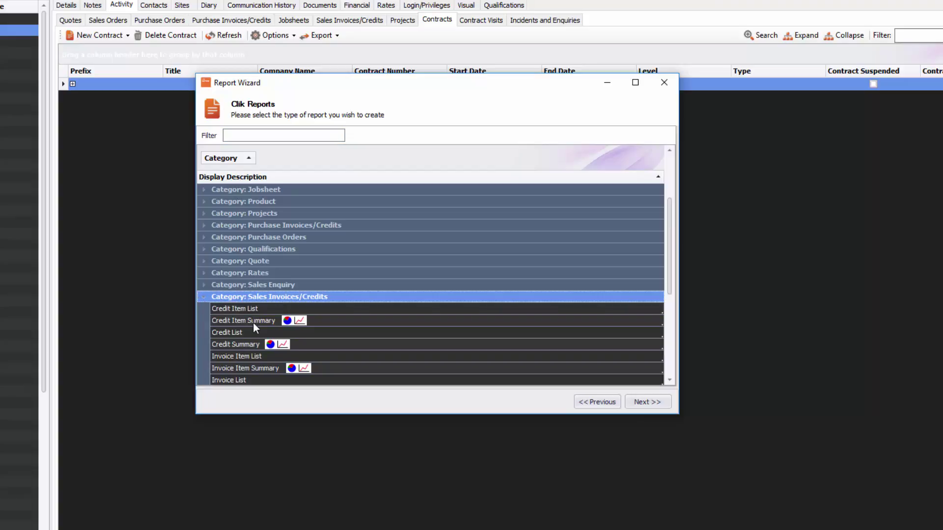
{"action": "scroll", "coordinate": [667, 279], "scroll_direction": "down", "scroll_amount": 3}
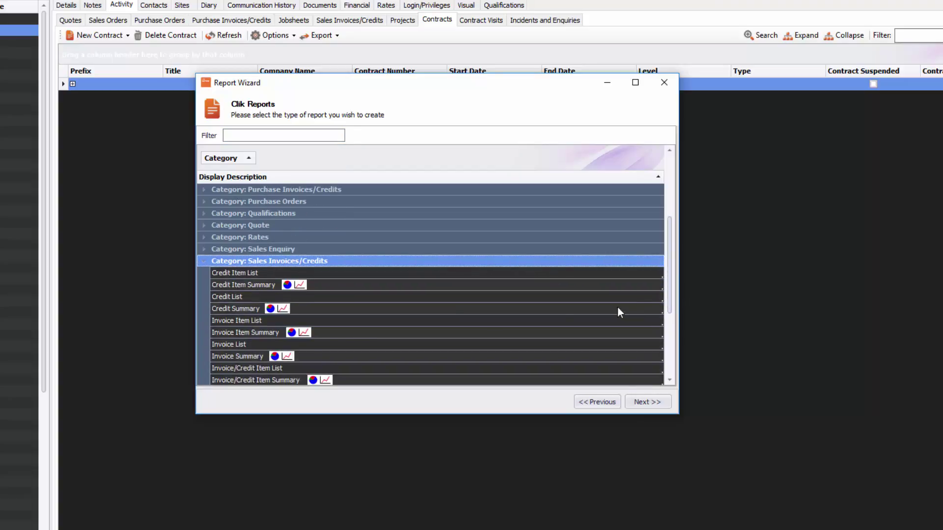
{"action": "left_click", "coordinate": [255, 356]}
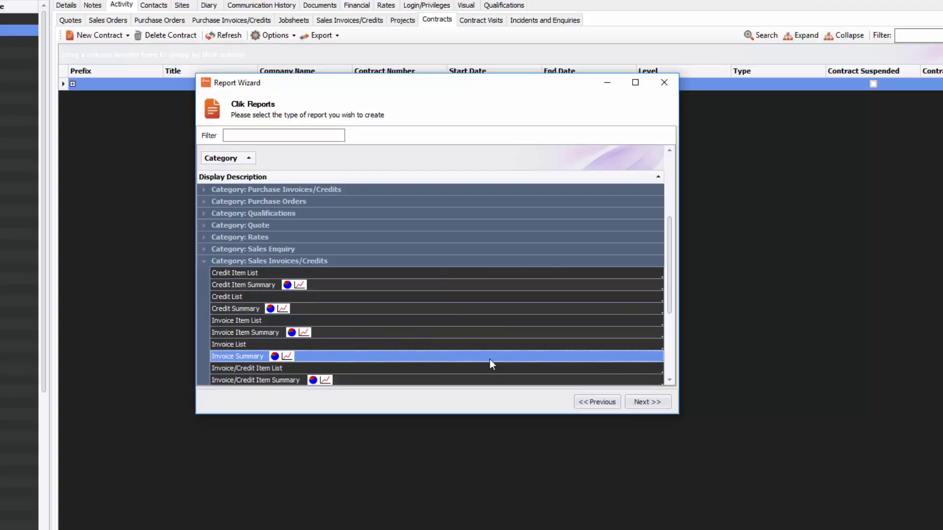
{"action": "left_click", "coordinate": [653, 402]}
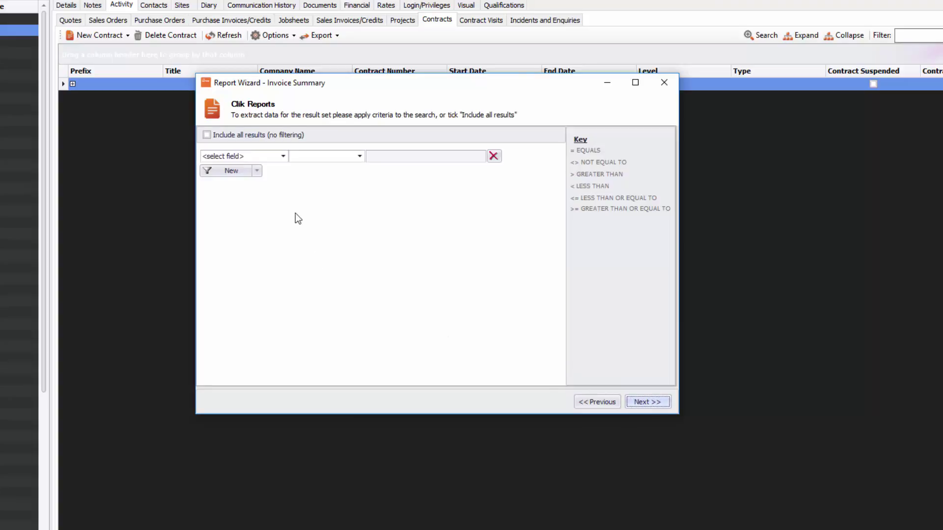
Step: Filter Invoice Date to This Financial Year (01/01/2017–31/12/2017) and move on to column selection
{"action": "left_click", "coordinate": [283, 156]}
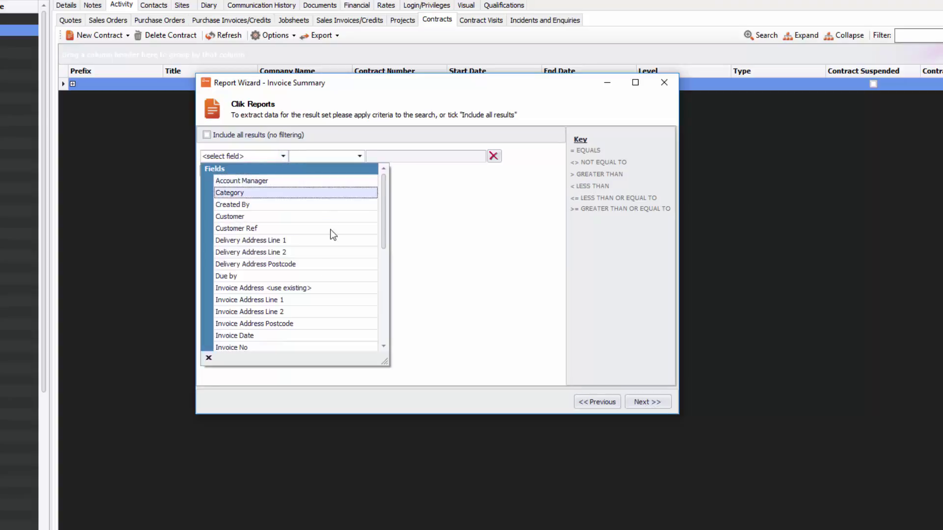
{"action": "left_click", "coordinate": [288, 338]}
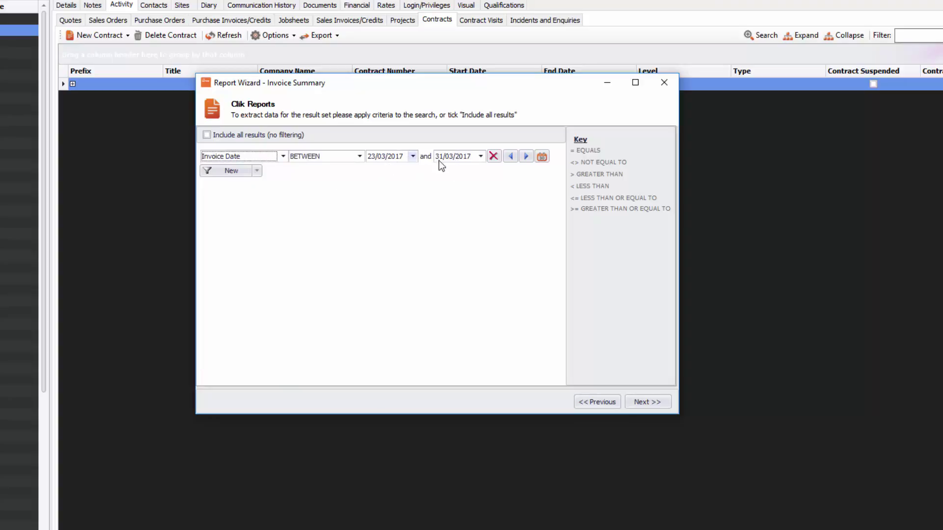
{"action": "left_click", "coordinate": [413, 157]}
{"action": "left_click", "coordinate": [413, 157]}
{"action": "left_click", "coordinate": [542, 157]}
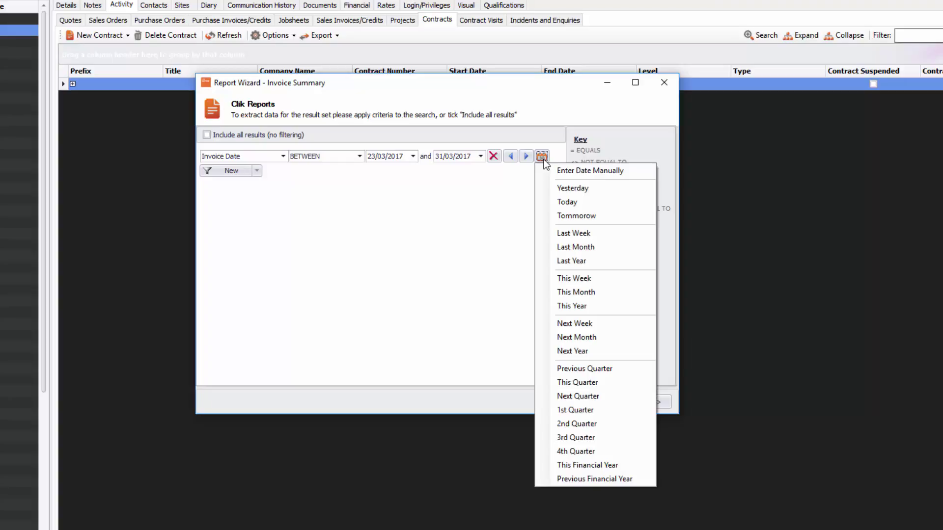
{"action": "left_click", "coordinate": [596, 464]}
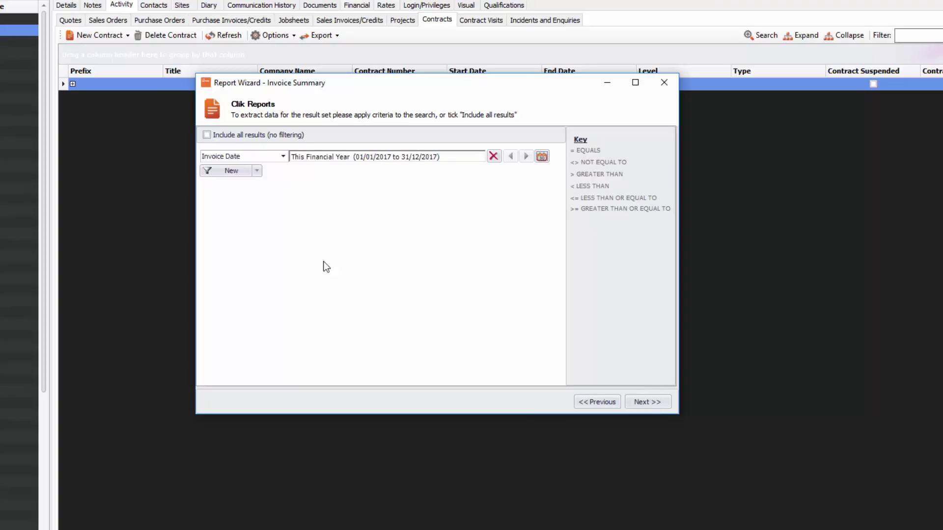
{"action": "left_click", "coordinate": [646, 400]}
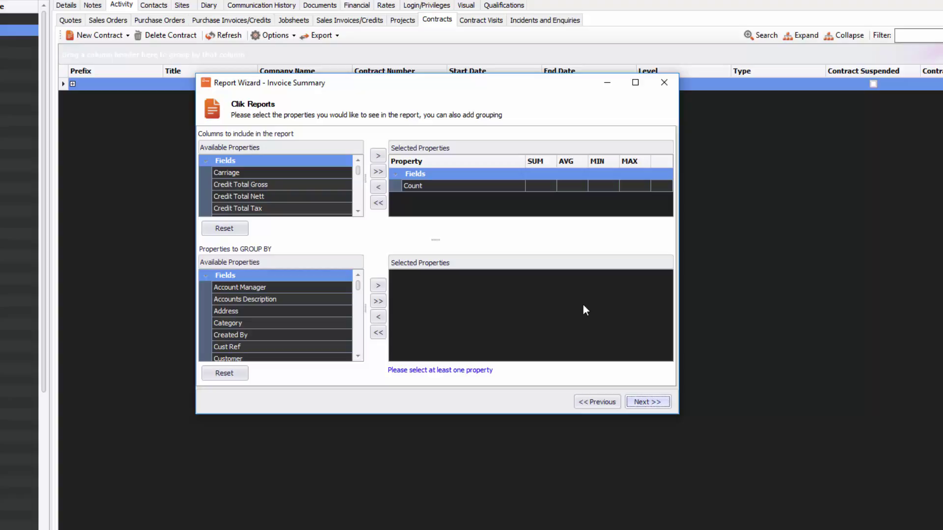
Step: Add Total Nett to the selected report columns alongside Count
{"action": "left_click", "coordinate": [457, 188]}
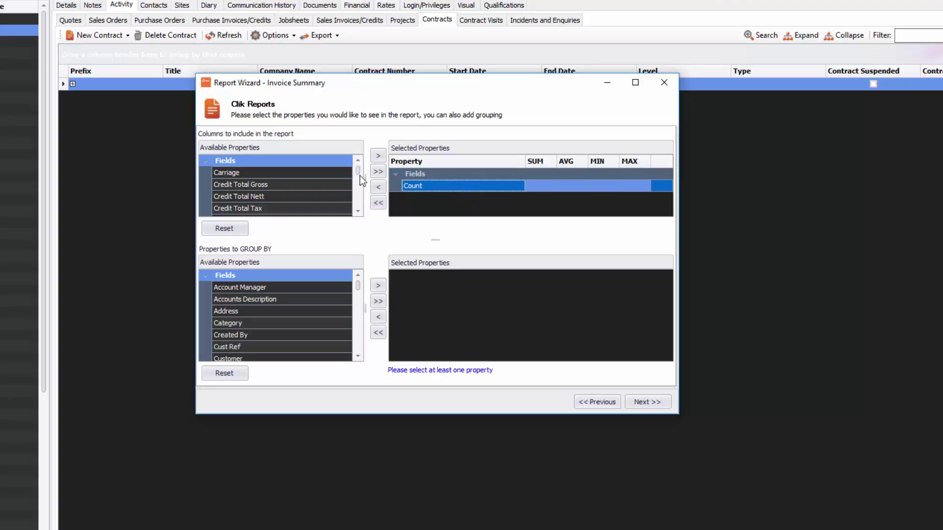
{"action": "left_click_drag", "start_coordinate": [358, 173], "coordinate": [360, 209]}
{"action": "left_click", "coordinate": [254, 196]}
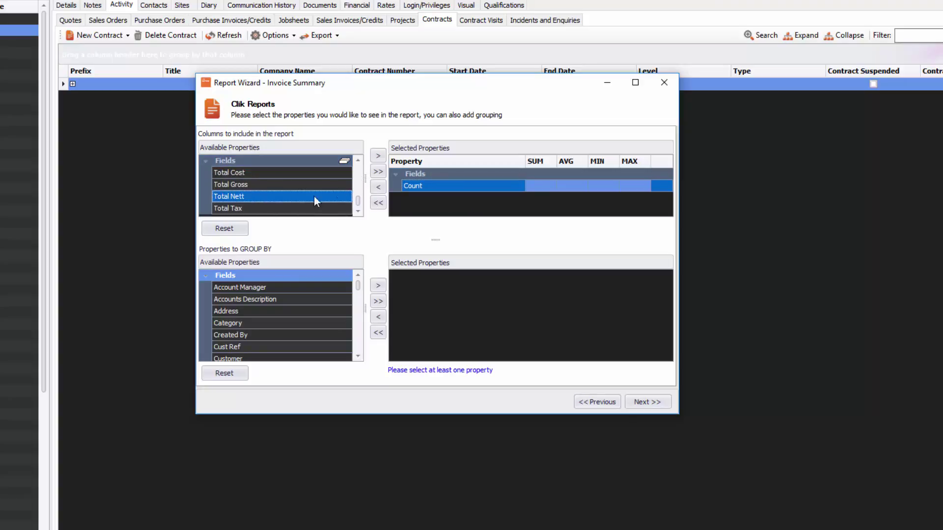
{"action": "left_click", "coordinate": [379, 156]}
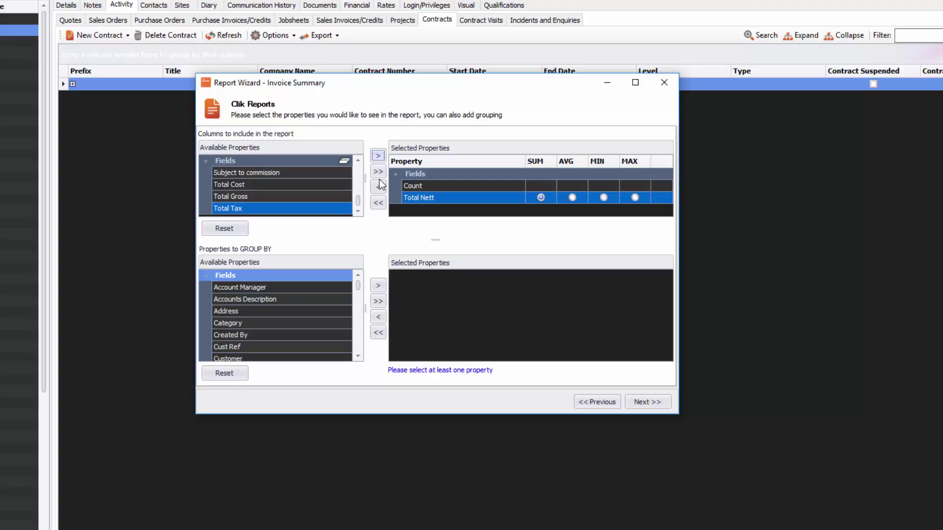
Step: Group by Account Manager and generate the Invoice Summary results
{"action": "left_click", "coordinate": [265, 287]}
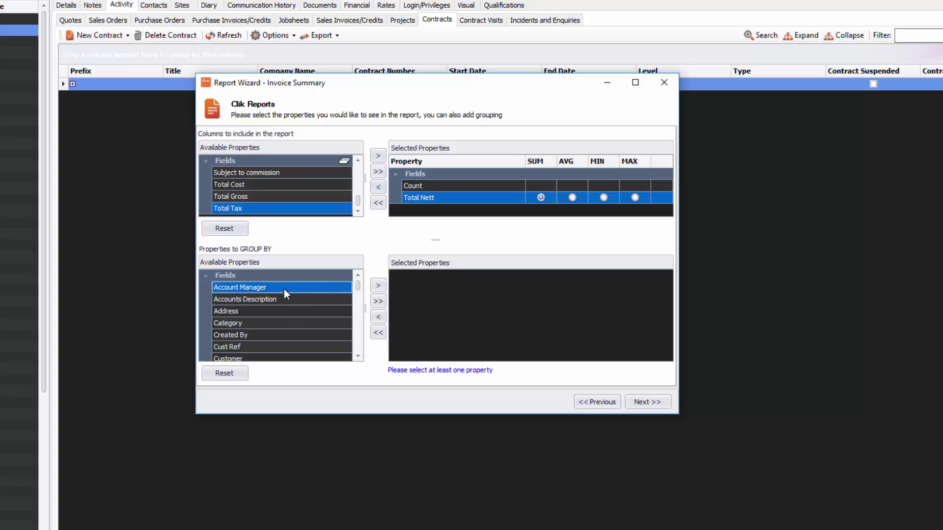
{"action": "left_click", "coordinate": [378, 286]}
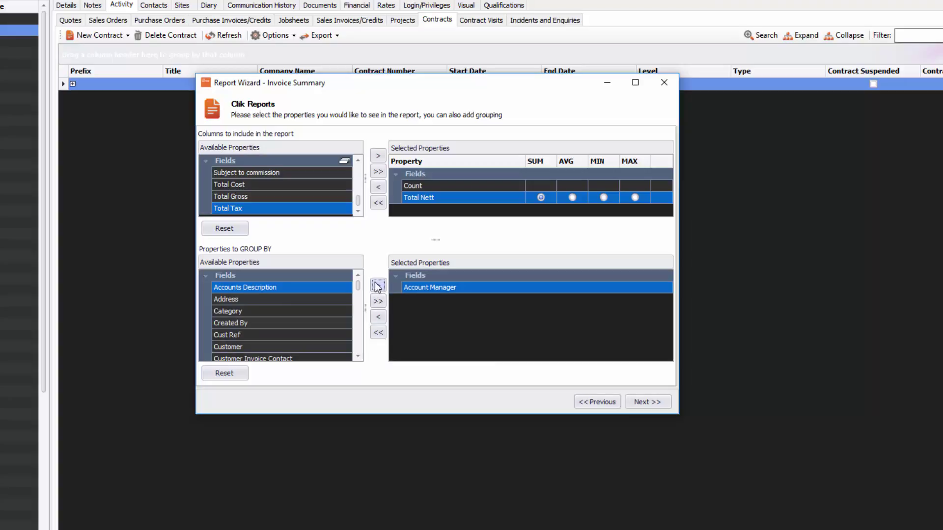
{"action": "left_click", "coordinate": [646, 400]}
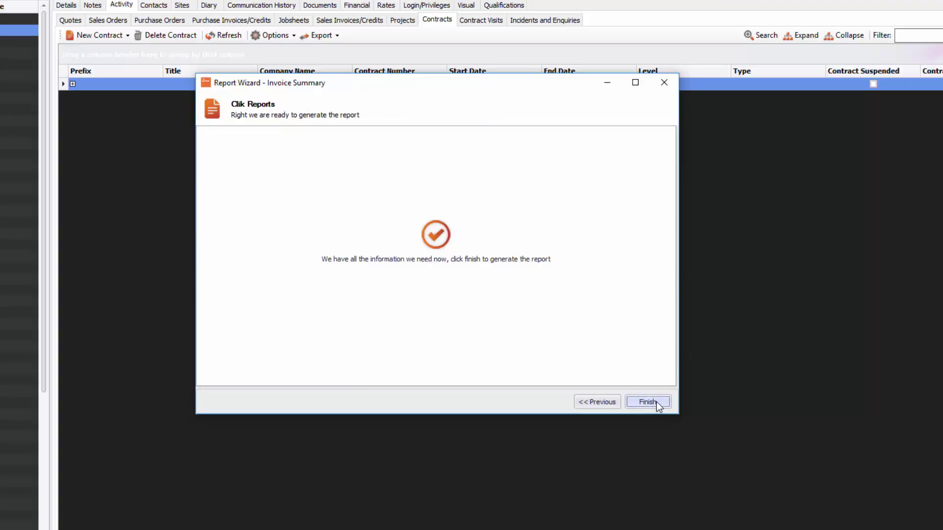
{"action": "left_click", "coordinate": [656, 402]}
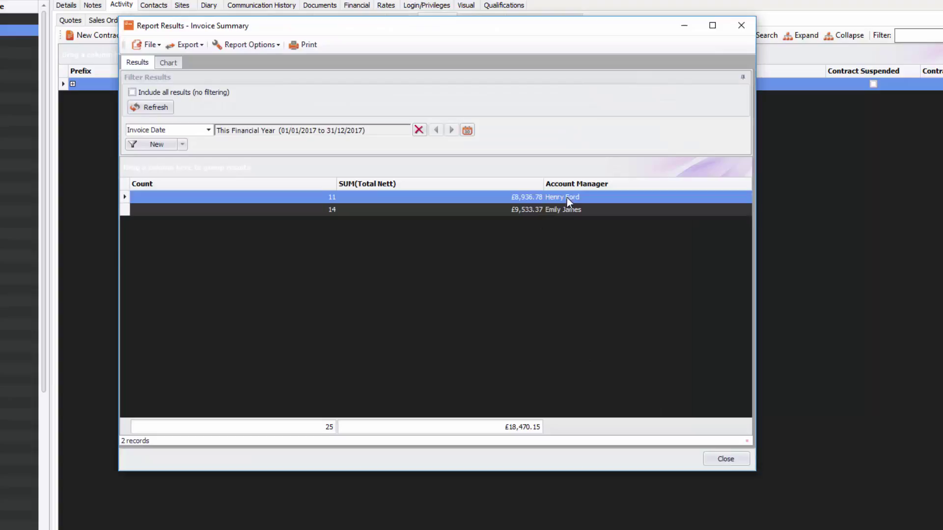
Step: Reorder columns to Account Manager, SUM(Total Nett), Count and display the results as pie charts
{"action": "left_click_drag", "start_coordinate": [565, 186], "coordinate": [165, 188]}
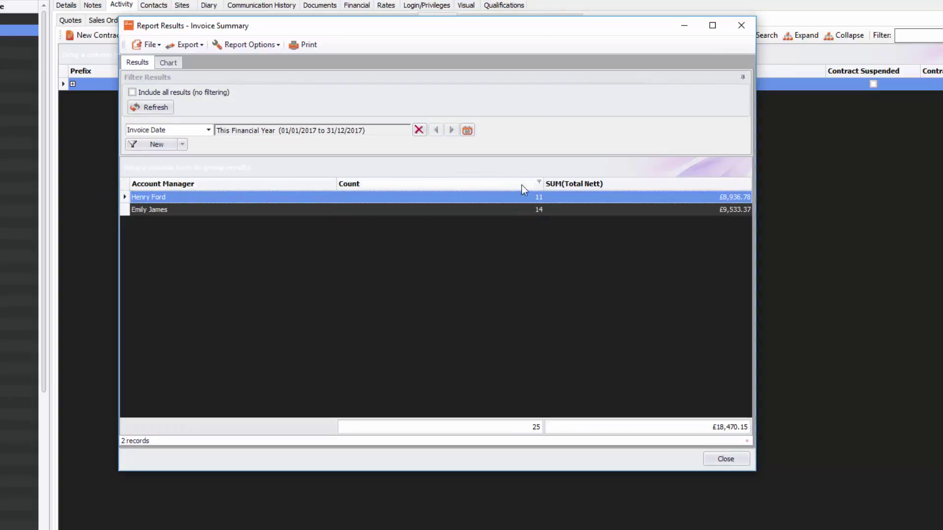
{"action": "left_click_drag", "start_coordinate": [598, 186], "coordinate": [384, 189]}
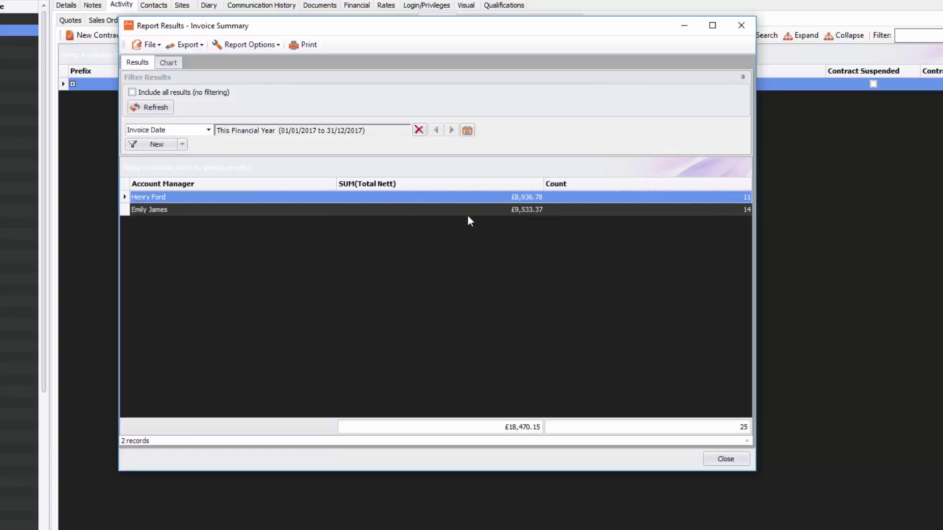
{"action": "left_click", "coordinate": [493, 208]}
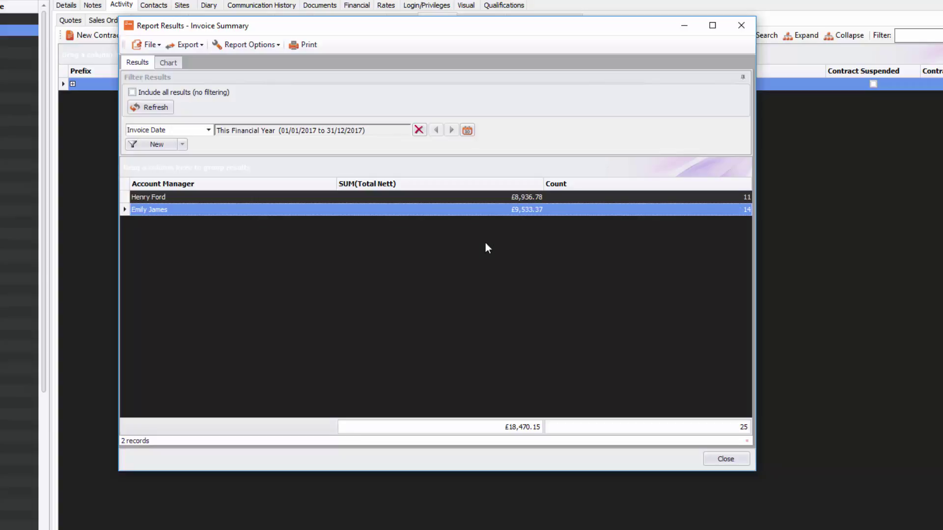
{"action": "left_click", "coordinate": [168, 63]}
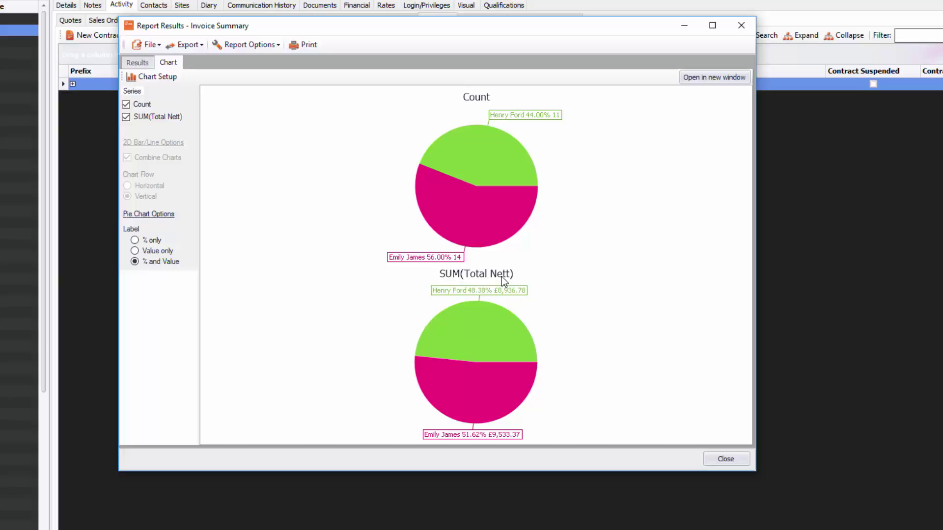
Step: Set the pie slice labels to Value only, showing counts 11/14 and £8,936.78/£9,533.37
{"action": "left_click", "coordinate": [135, 240]}
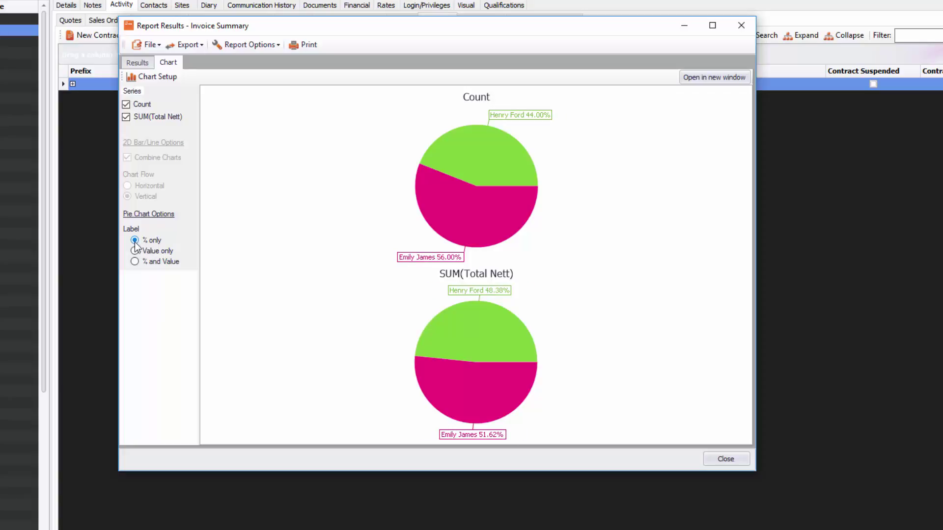
{"action": "left_click", "coordinate": [135, 251]}
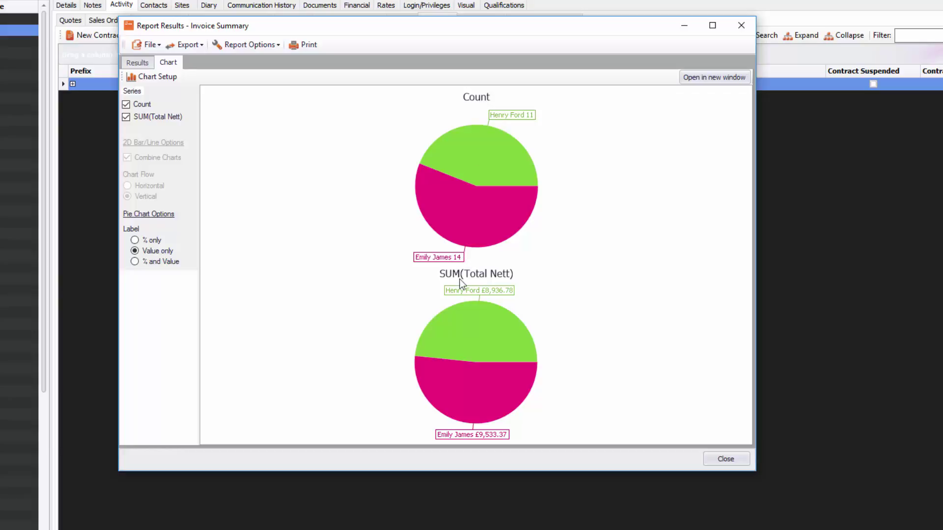
Step: Change the chart to Pie 3D and rename the Count series to 'Total Invoices'
{"action": "left_click", "coordinate": [150, 79]}
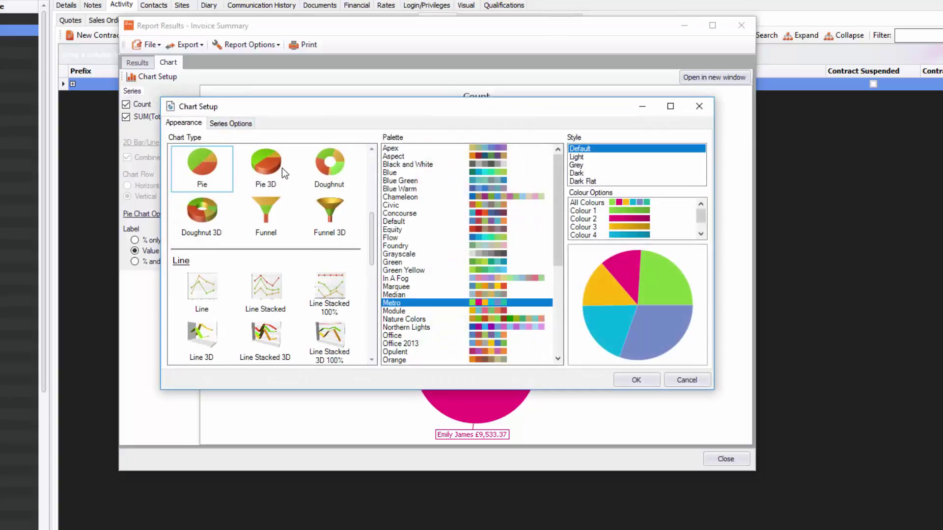
{"action": "left_click", "coordinate": [269, 170]}
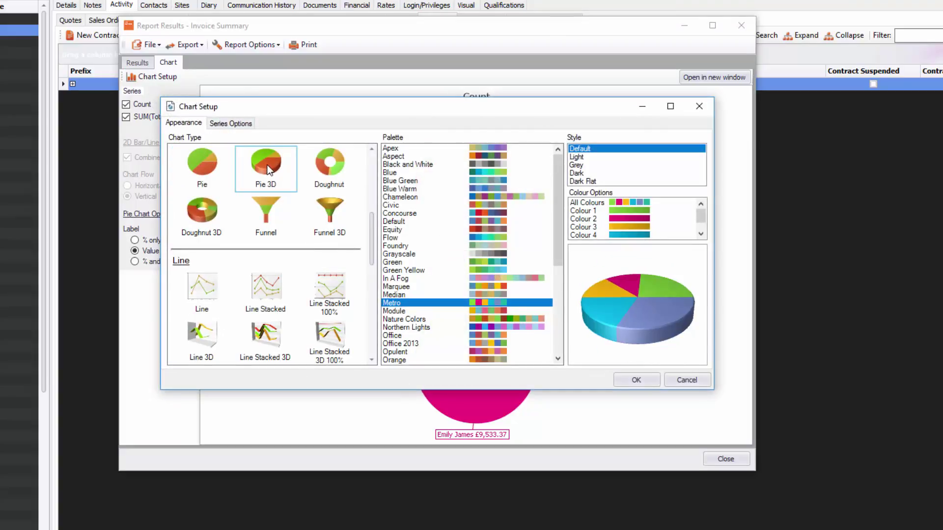
{"action": "left_click", "coordinate": [228, 124]}
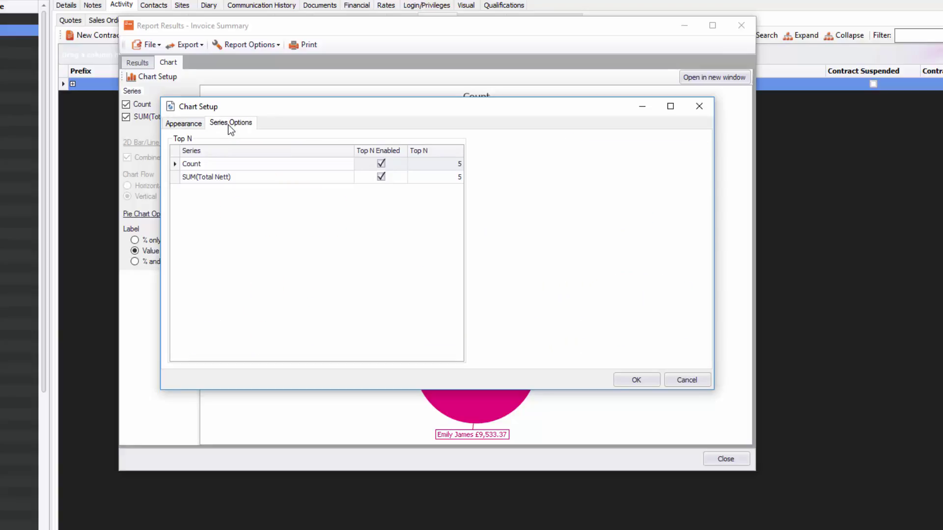
{"action": "left_click", "coordinate": [213, 163]}
{"action": "left_click", "coordinate": [215, 163]}
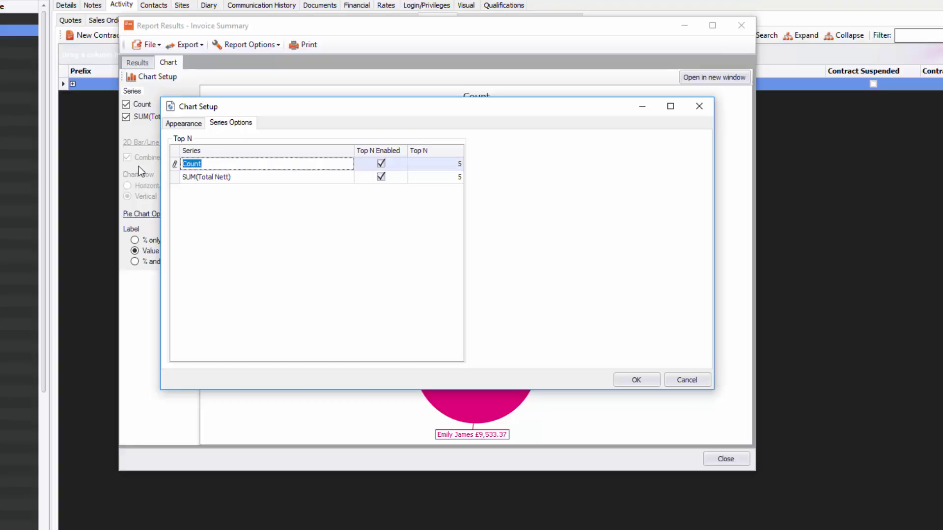
{"action": "key", "text": "BackSpace"}
{"action": "type", "text": "Total Invoices"}
Step: Rename the SUM(Total Nett) series to 'Total Amount of invoices(Nett)'
{"action": "left_click", "coordinate": [254, 177]}
{"action": "left_click_drag", "start_coordinate": [254, 178], "coordinate": [152, 182]}
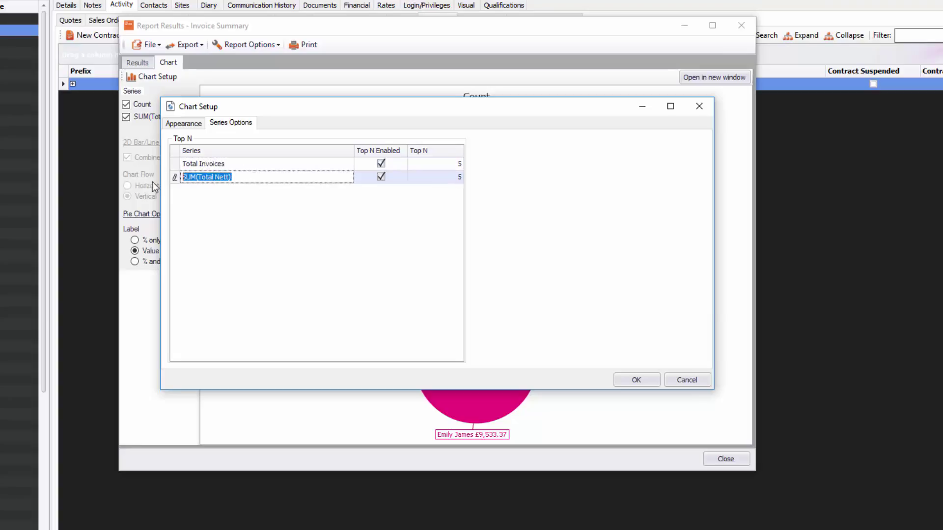
{"action": "key", "text": "BackSpace"}
{"action": "type", "text": "Total Amount of invoi"}
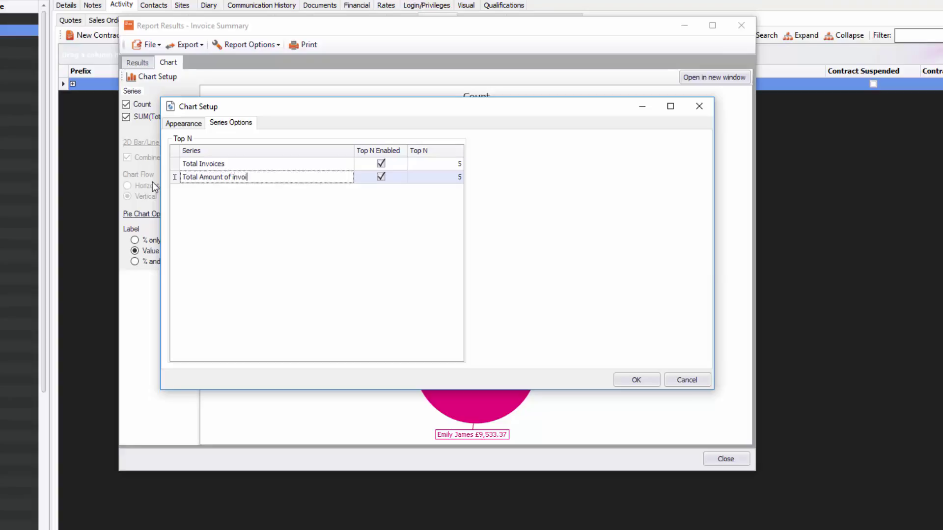
{"action": "type", "text": "ces"}
{"action": "type", "text": "(Nett)"}
Step: Apply the 3D pie setup and tilt the pies to a top-down view
{"action": "left_click", "coordinate": [636, 381]}
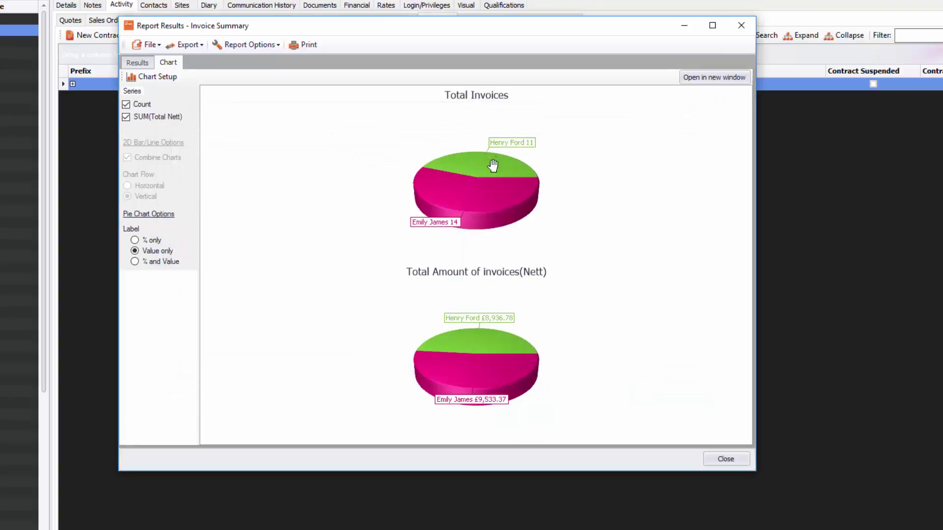
{"action": "left_click_drag", "start_coordinate": [482, 183], "coordinate": [507, 177]}
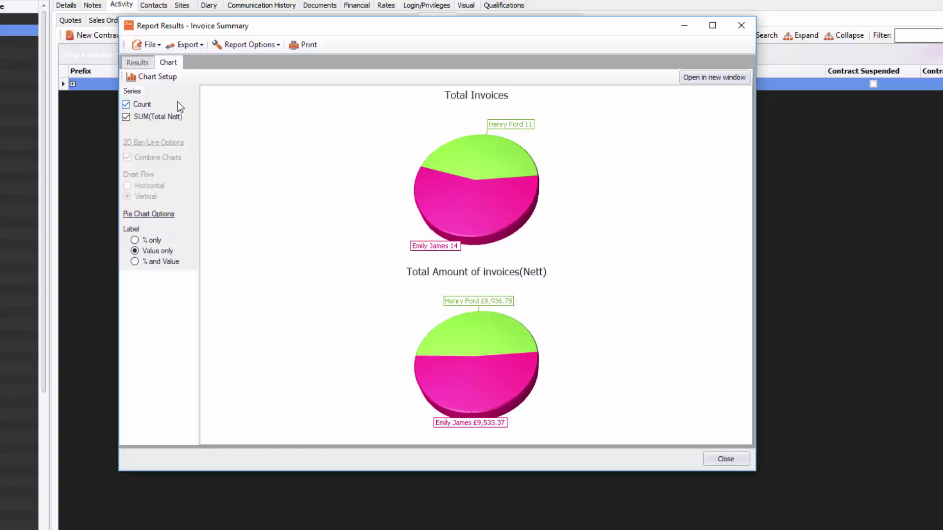
Step: Try the charts as a Line chart and then as a Bar chart
{"action": "left_click", "coordinate": [157, 77]}
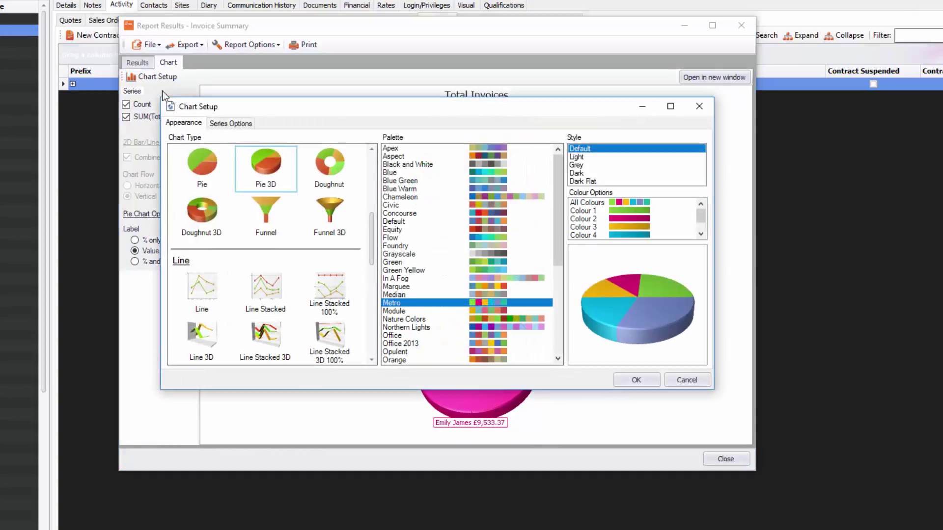
{"action": "left_click", "coordinate": [200, 291]}
{"action": "left_click", "coordinate": [636, 381]}
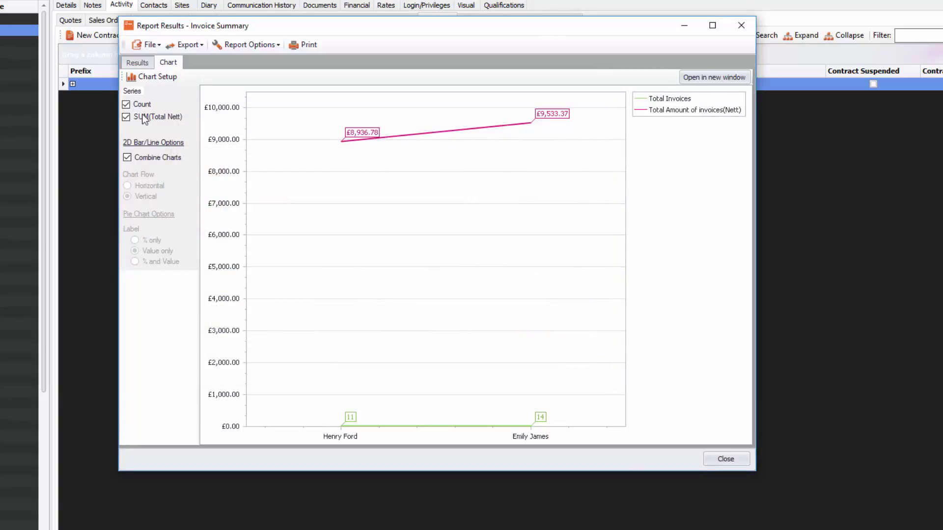
{"action": "left_click", "coordinate": [146, 79]}
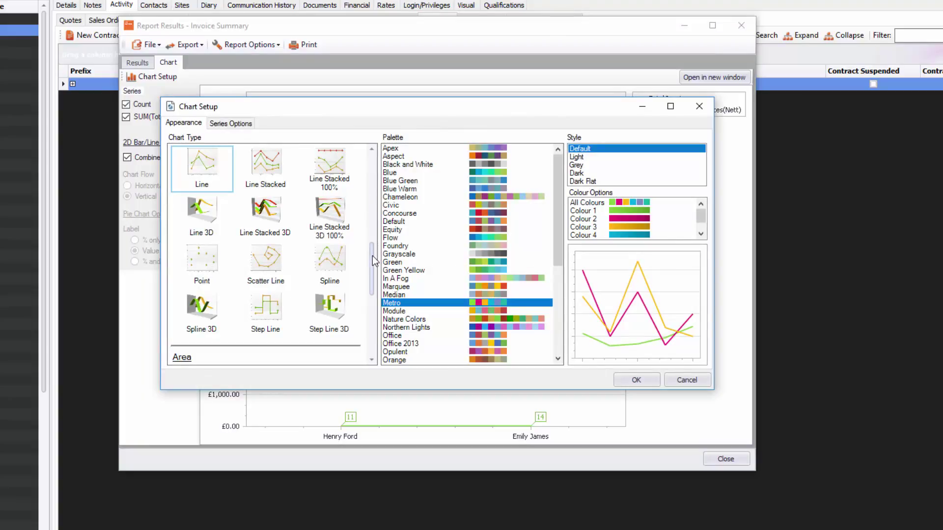
{"action": "left_click_drag", "start_coordinate": [372, 257], "coordinate": [373, 154]}
{"action": "left_click", "coordinate": [222, 182]}
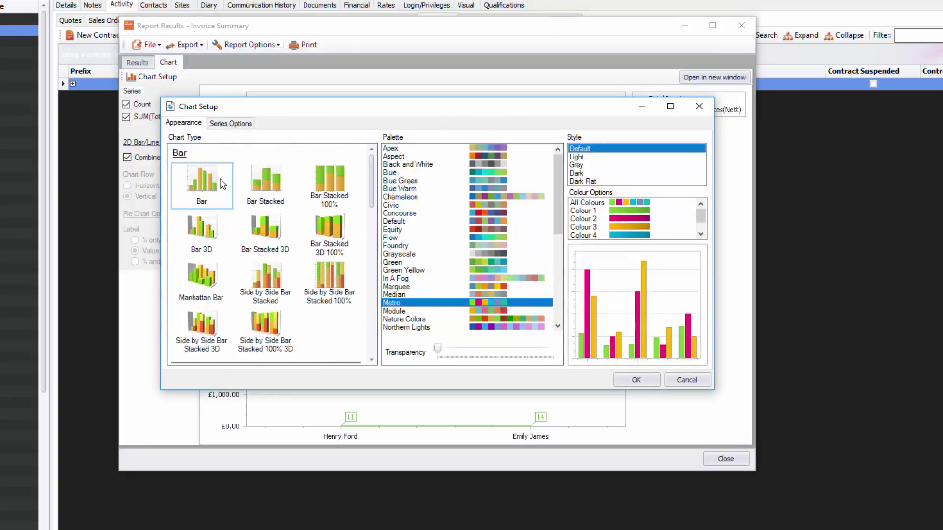
{"action": "left_click", "coordinate": [633, 381]}
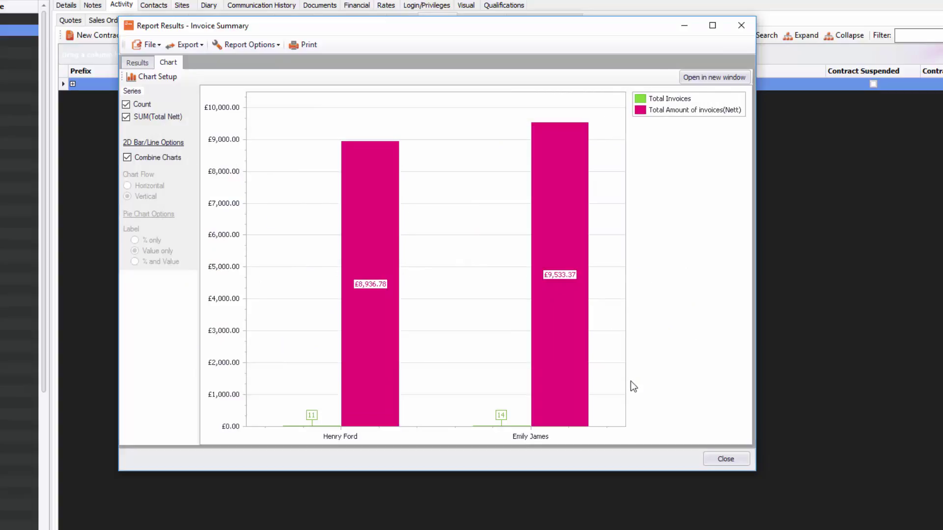
Step: Switch the chart type back to a flat 2D Pie
{"action": "left_click", "coordinate": [136, 79]}
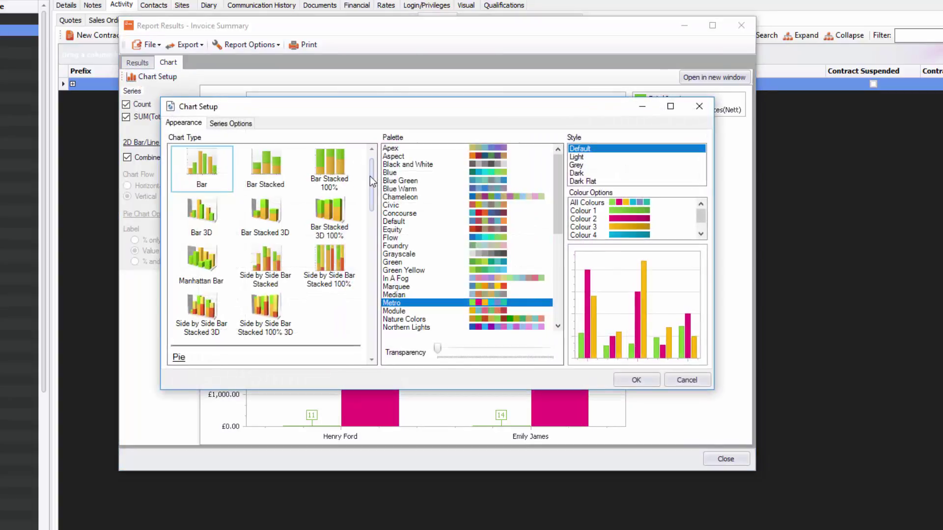
{"action": "left_click_drag", "start_coordinate": [373, 181], "coordinate": [373, 224]}
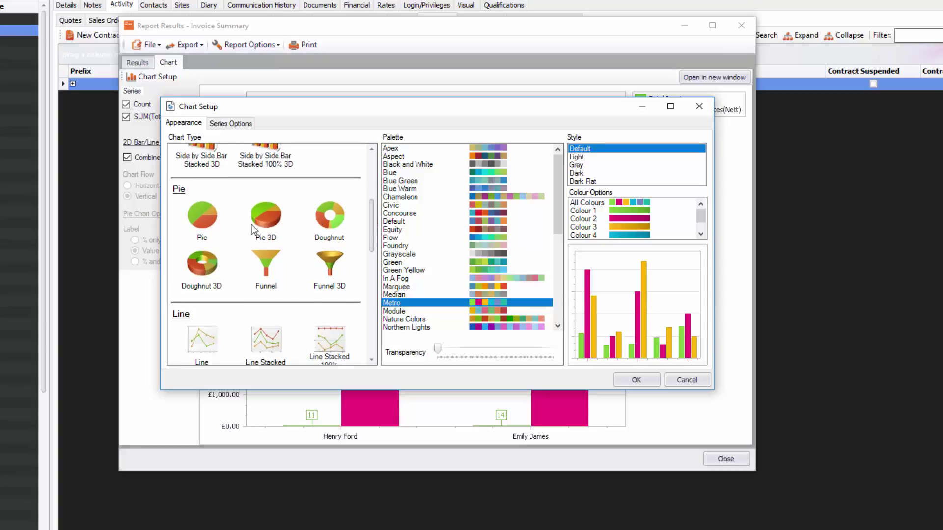
{"action": "left_click", "coordinate": [201, 221]}
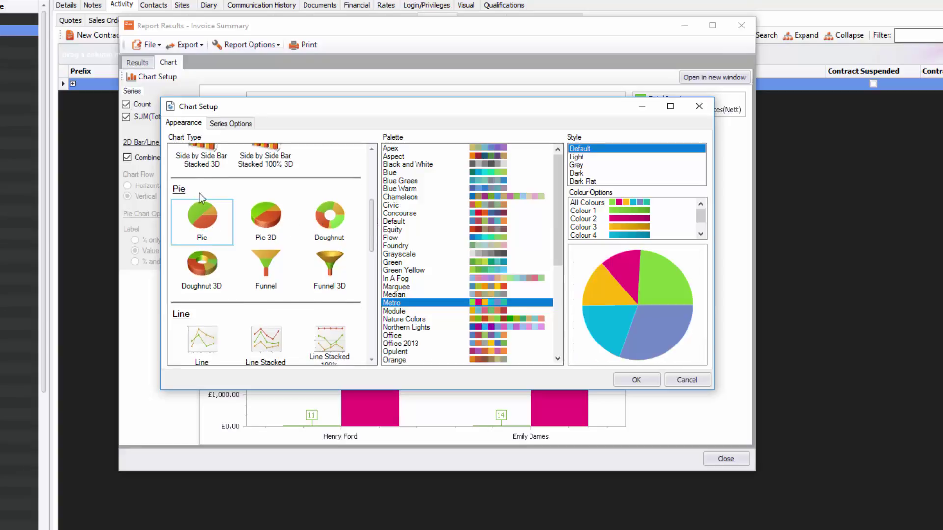
{"action": "left_click", "coordinate": [635, 383]}
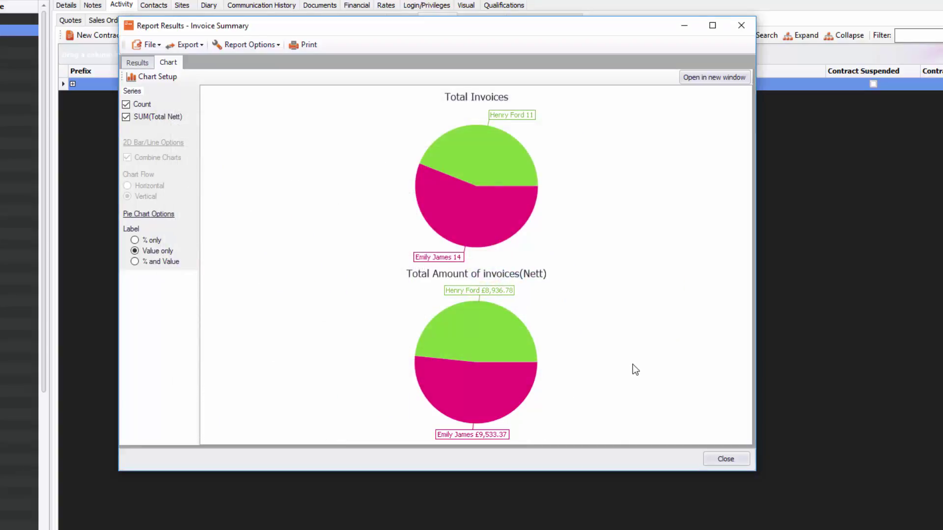
Step: Save As 'New Invoice Report' under category Sales Invoices/Credits and confirm the save
{"action": "left_click", "coordinate": [150, 45]}
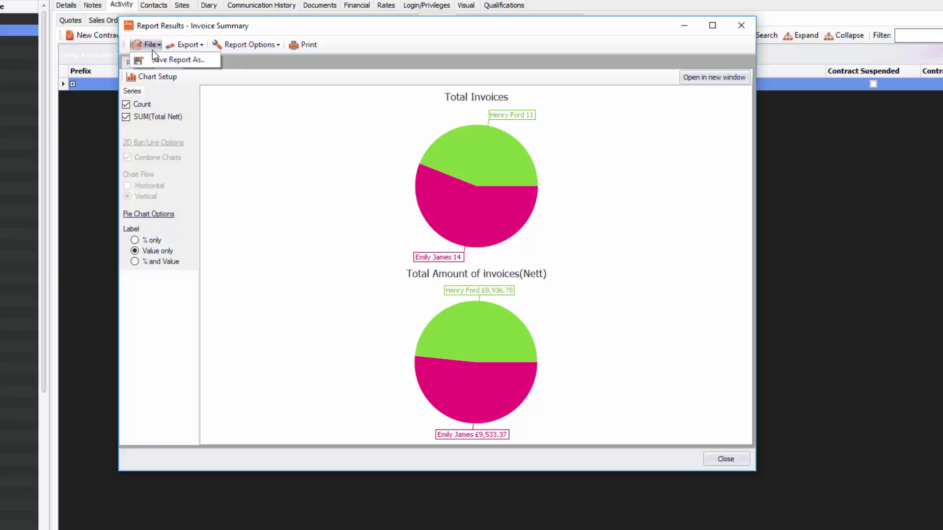
{"action": "left_click", "coordinate": [158, 60]}
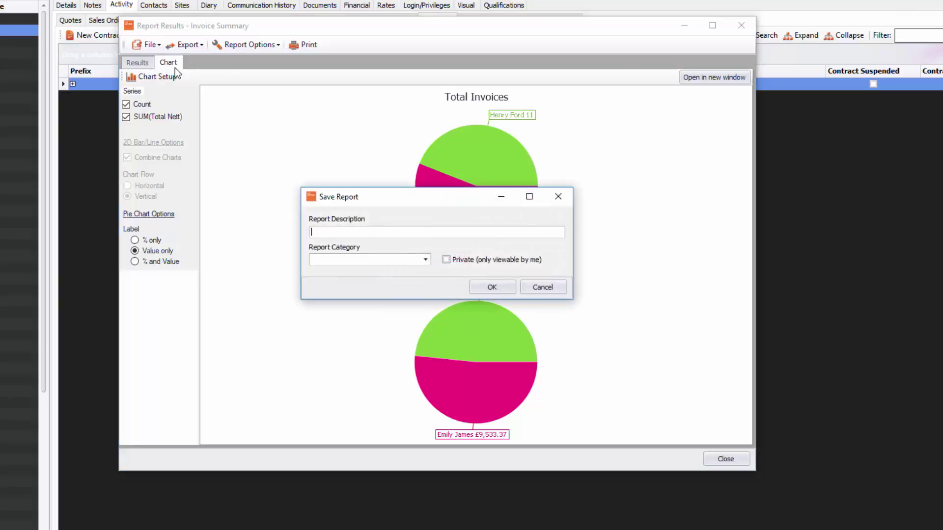
{"action": "left_click", "coordinate": [353, 230]}
{"action": "type", "text": "New Invoice Report"}
{"action": "left_click", "coordinate": [426, 260]}
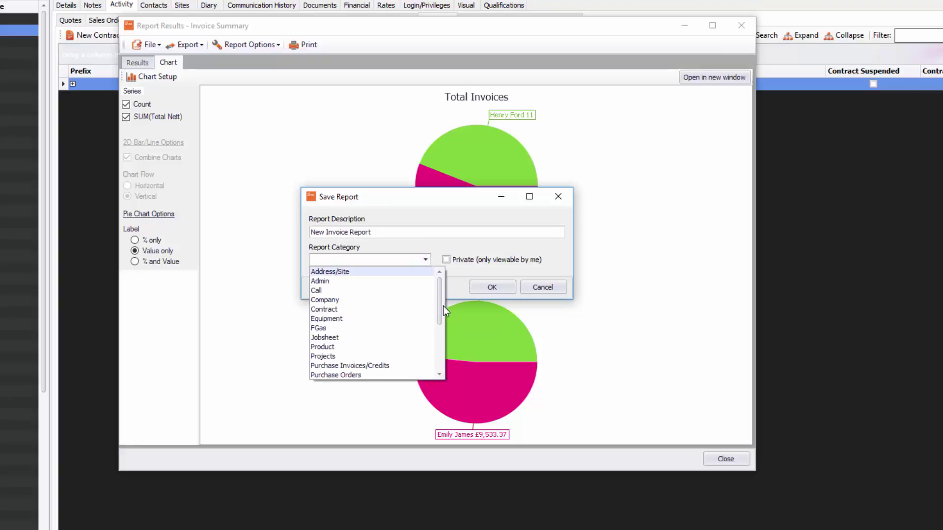
{"action": "left_click_drag", "start_coordinate": [438, 313], "coordinate": [438, 348]}
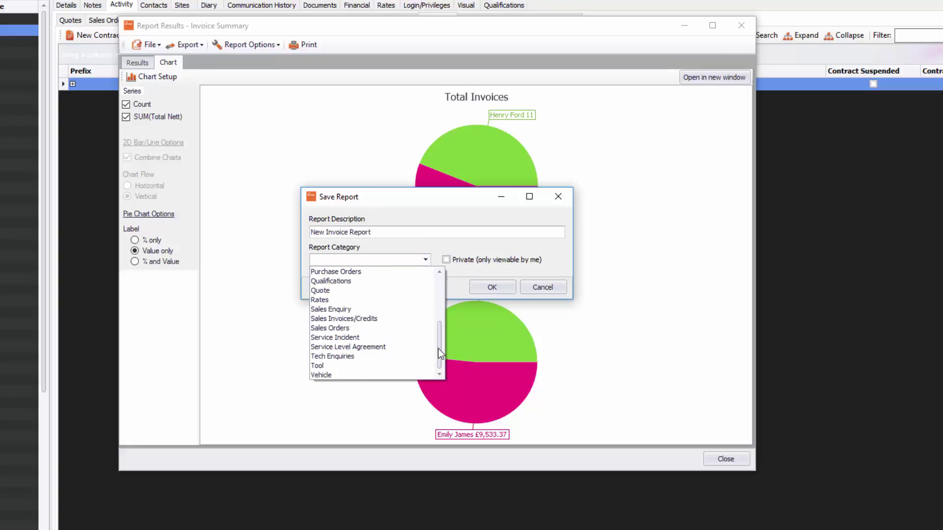
{"action": "left_click", "coordinate": [372, 318]}
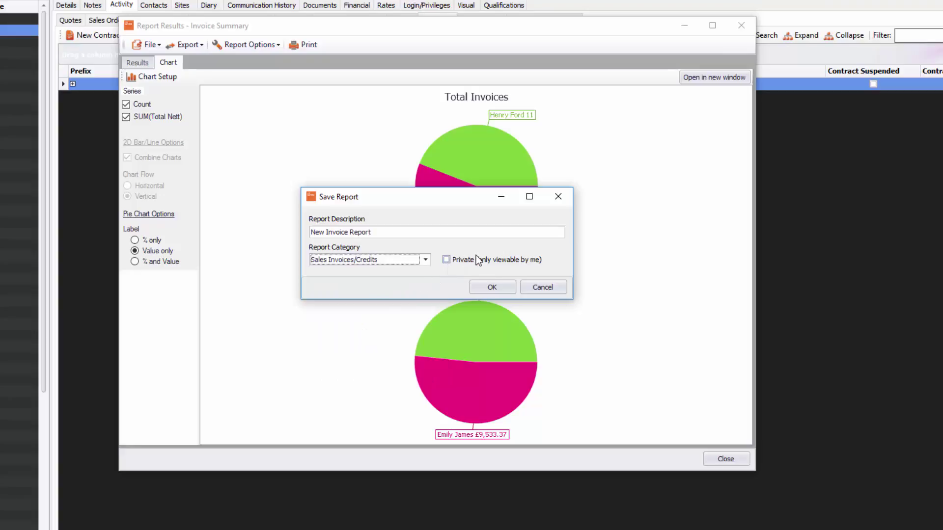
{"action": "left_click", "coordinate": [489, 286]}
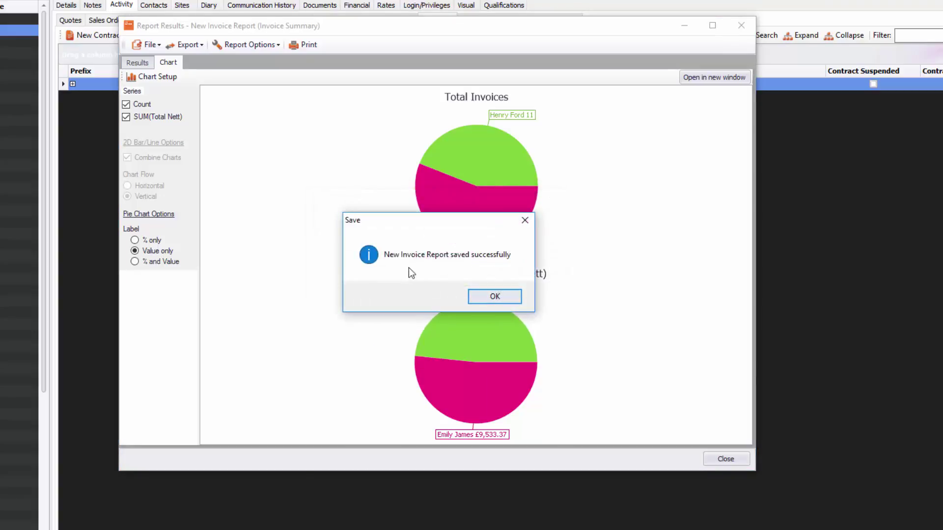
{"action": "left_click", "coordinate": [495, 297]}
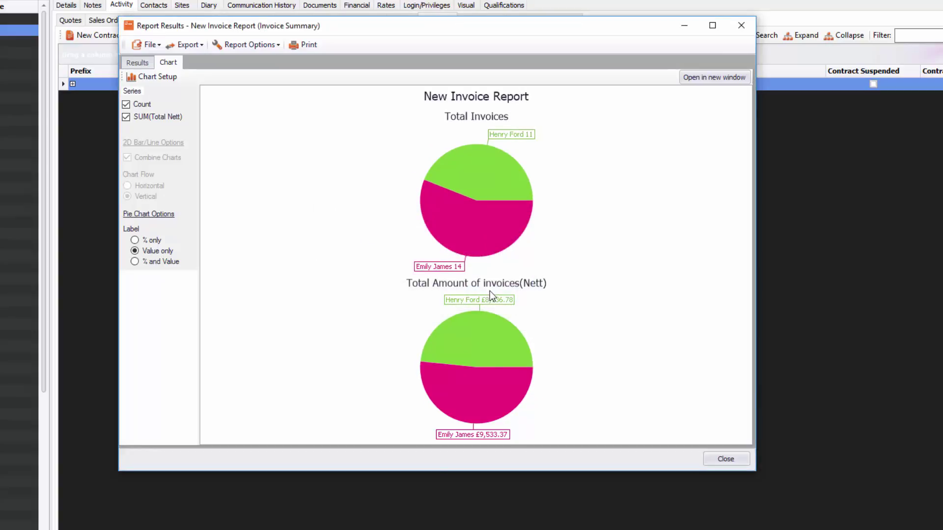
Step: Set the invoice date range to Last Month (01/02/2017–28/02/2017), refresh, and view the charts
{"action": "left_click", "coordinate": [140, 64]}
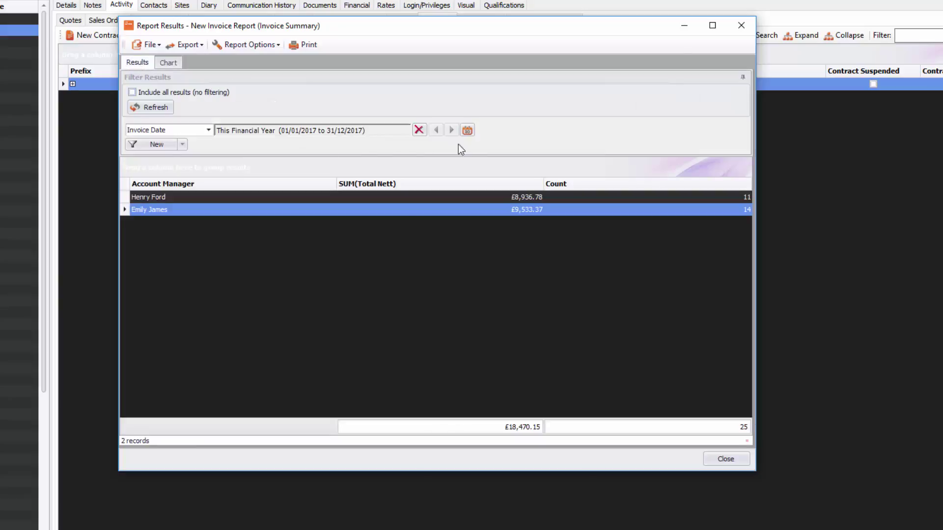
{"action": "left_click", "coordinate": [468, 131]}
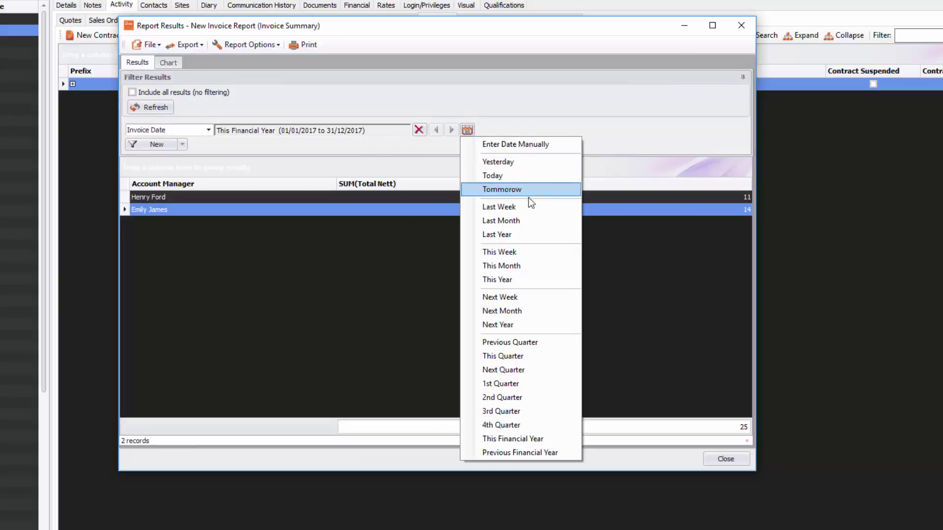
{"action": "left_click", "coordinate": [529, 221]}
{"action": "left_click", "coordinate": [164, 109]}
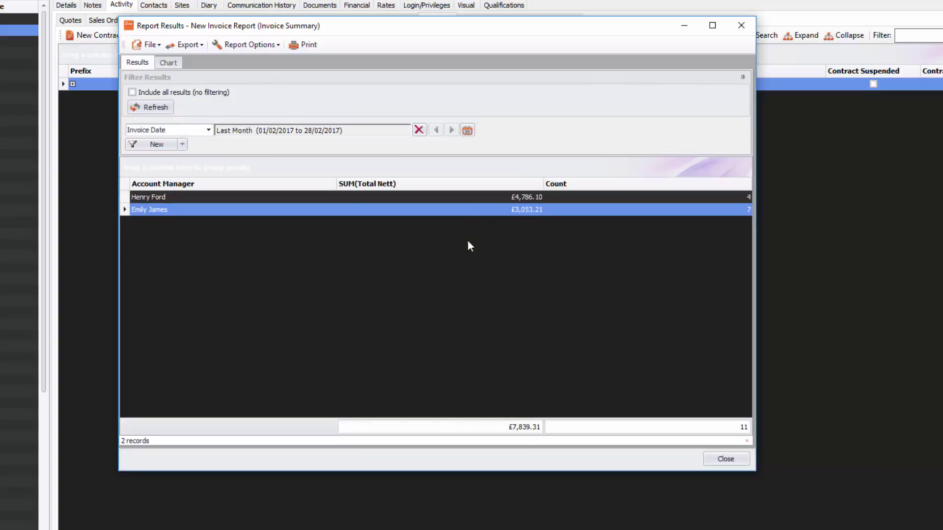
{"action": "left_click", "coordinate": [170, 62]}
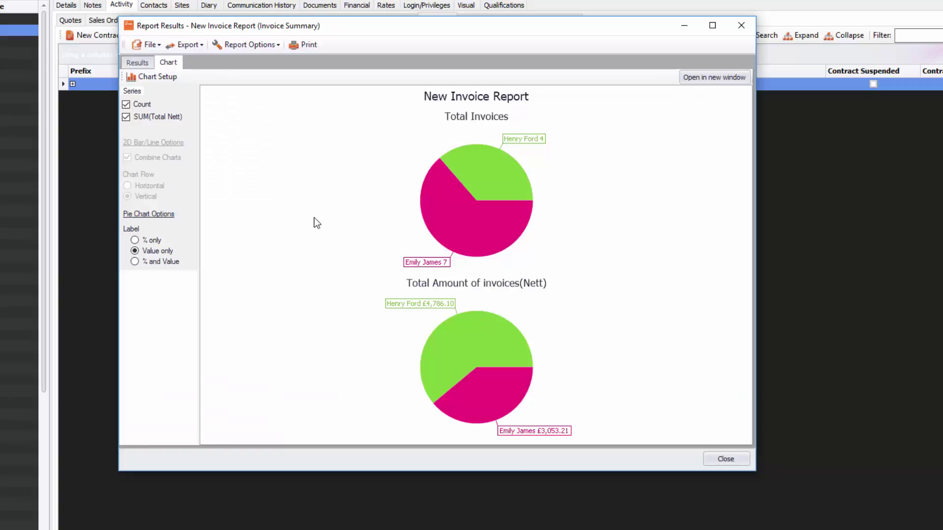
{"action": "left_click", "coordinate": [186, 47]}
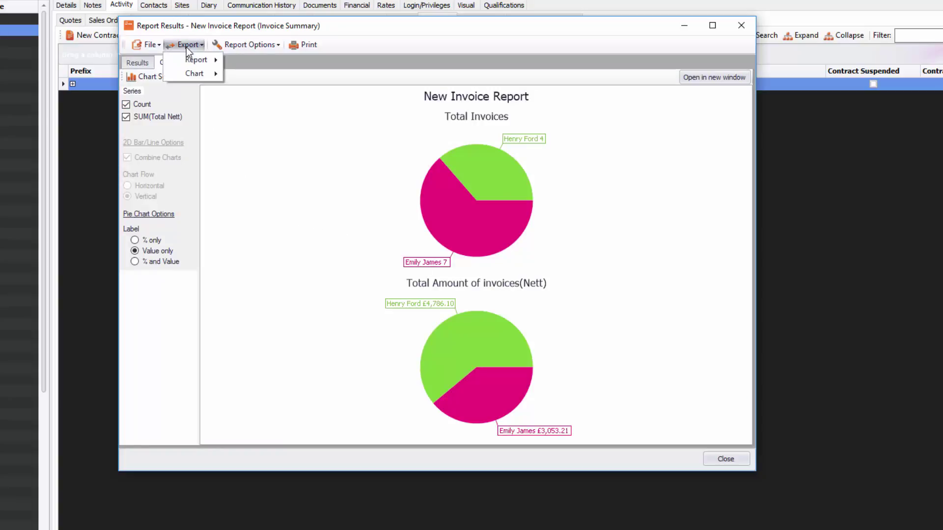
{"action": "mouse_move", "coordinate": [188, 59]}
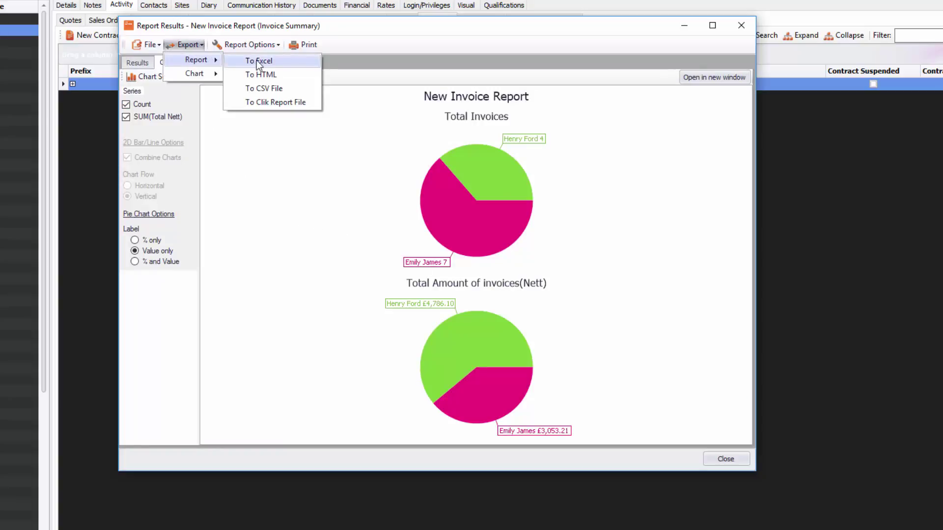
{"action": "mouse_move", "coordinate": [201, 76]}
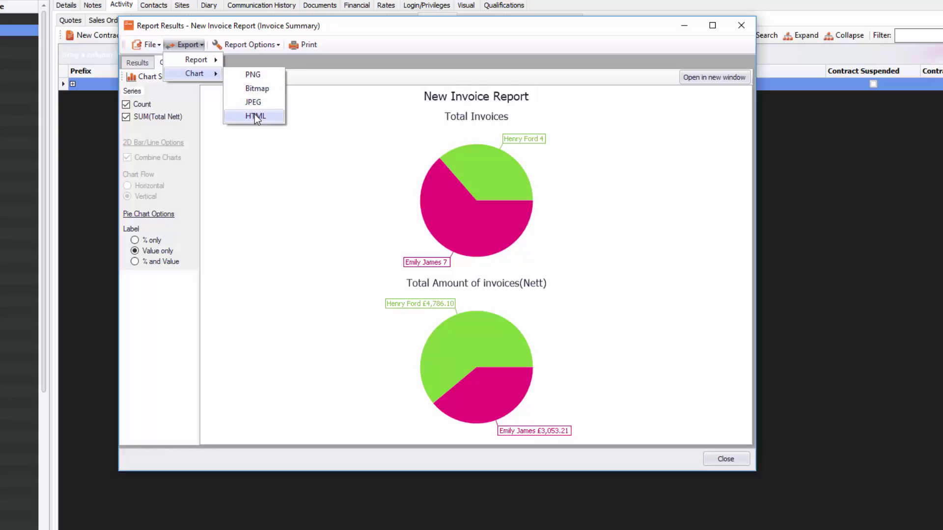
{"action": "left_click", "coordinate": [339, 70]}
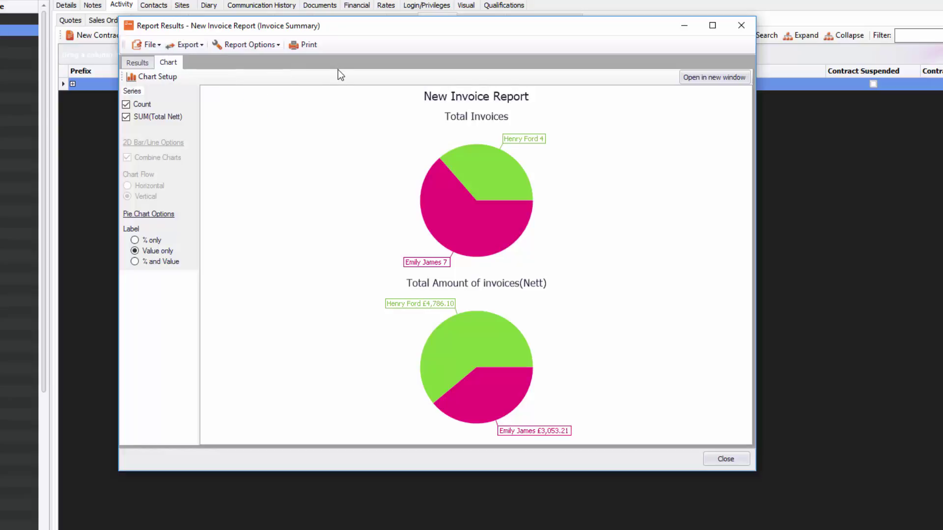